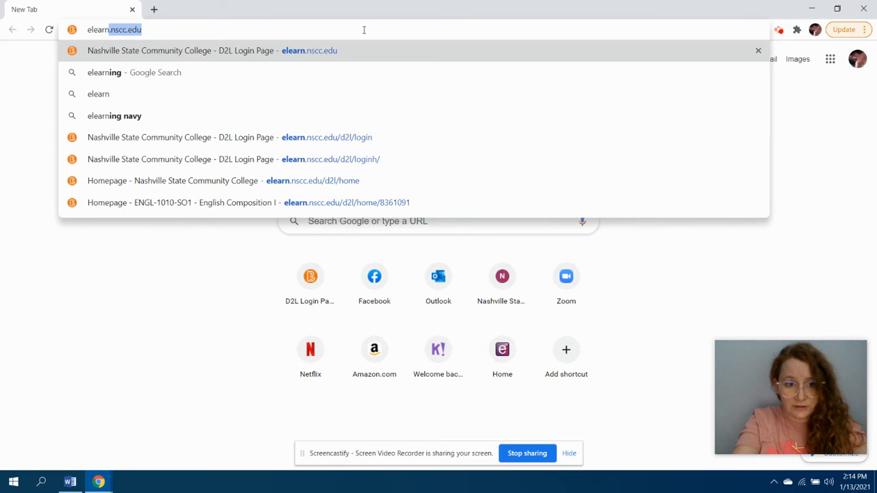
- Go to elearn.nscc.edu and proceed from the NS Online welcome page to the sign-in form
{"action": "type", "text": ".edu"}
{"action": "key", "text": "Return"}
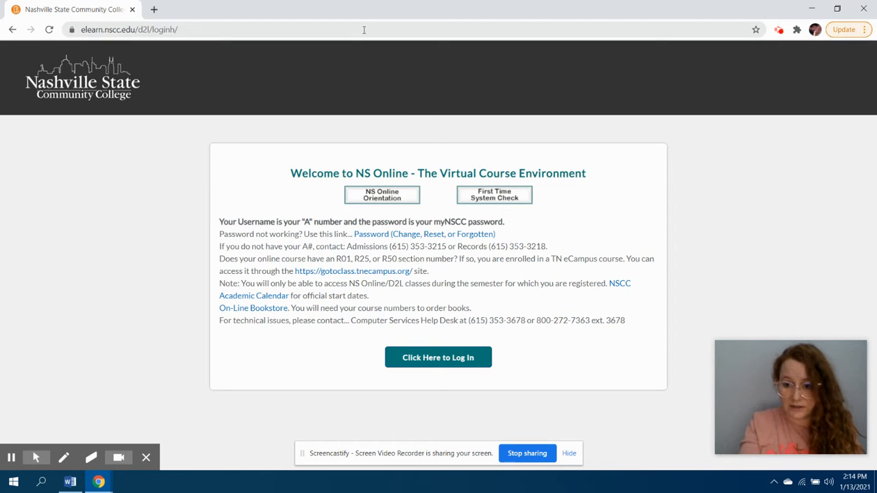
{"action": "left_click", "coordinate": [460, 368]}
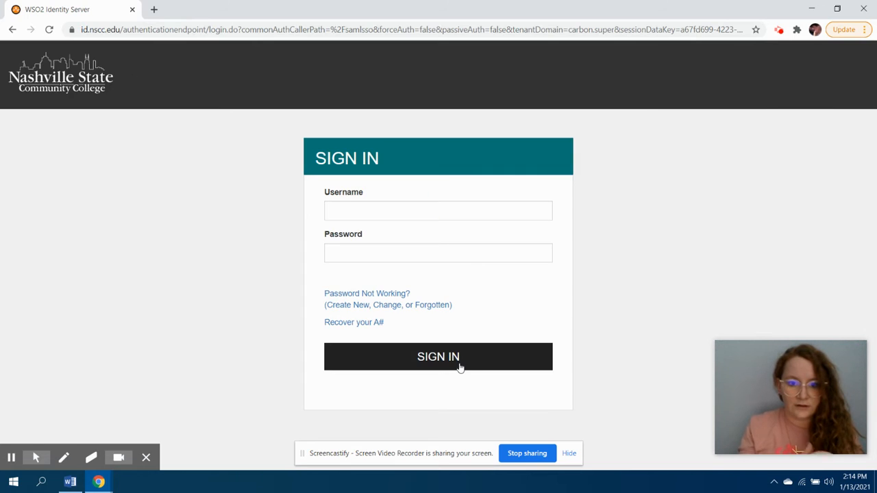
- Enter the username and account password and sign in to NS Online
{"action": "left_click", "coordinate": [348, 210]}
{"action": "left_click", "coordinate": [345, 238]}
{"action": "left_click", "coordinate": [345, 252]}
{"action": "type", "text": "•"}
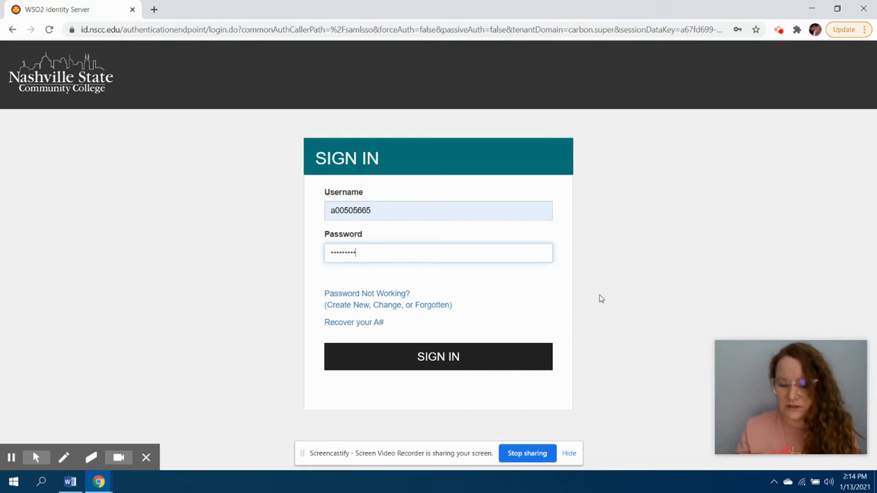
{"action": "left_click", "coordinate": [468, 356]}
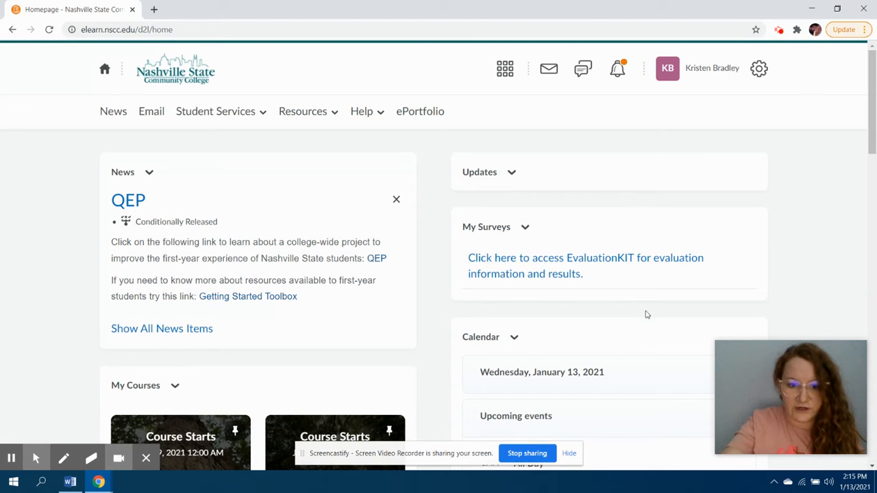
- Look over the My Courses and Calendar sections of the homepage and open the ENGL-0815-W10 - Writing Support course
{"action": "scroll", "coordinate": [867, 137], "scroll_direction": "down", "scroll_amount": 3}
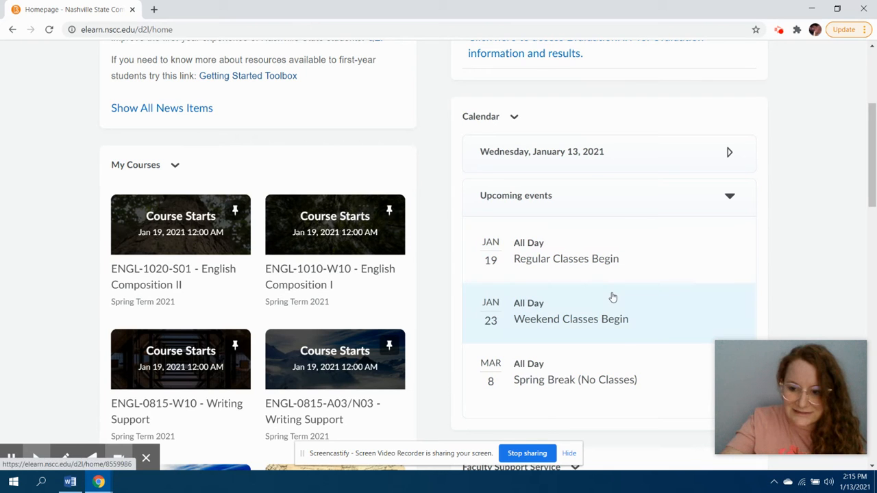
{"action": "left_click_drag", "start_coordinate": [871, 155], "coordinate": [871, 43]}
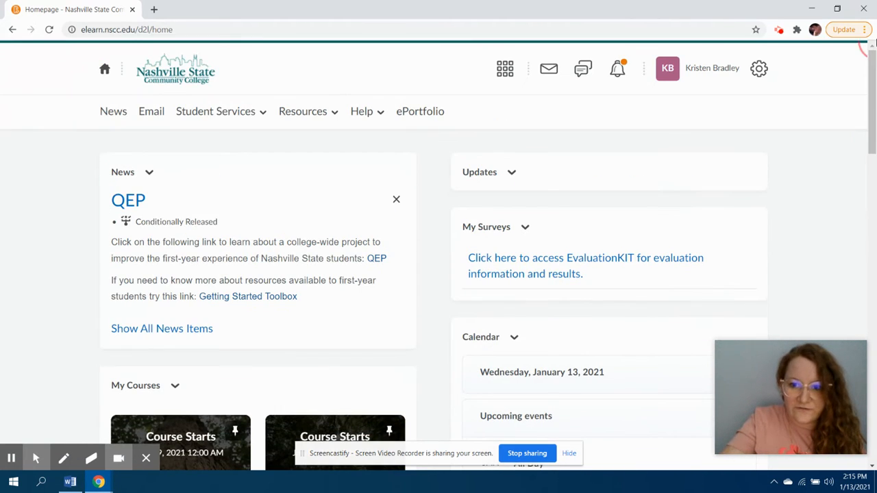
{"action": "left_click", "coordinate": [503, 77]}
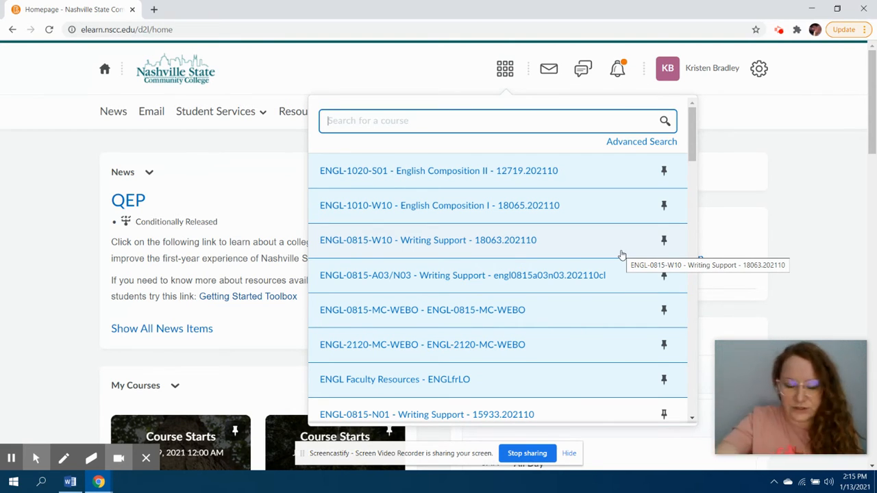
{"action": "right_click", "coordinate": [472, 246]}
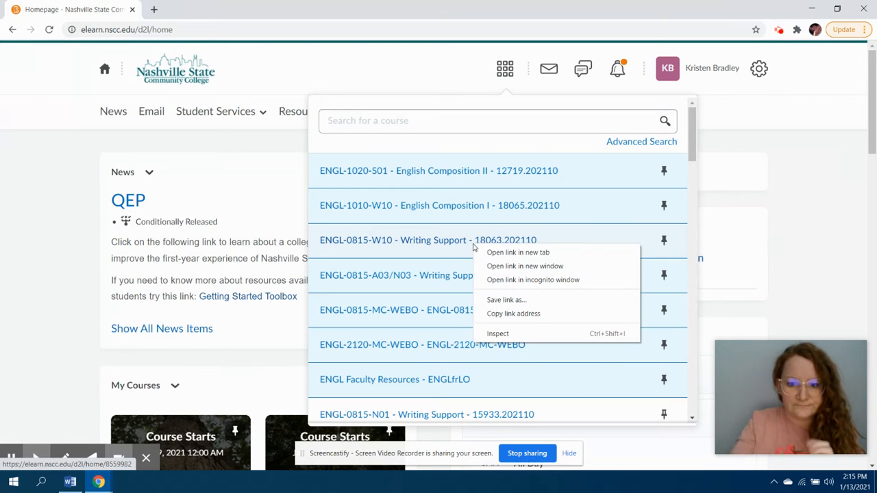
{"action": "left_click", "coordinate": [440, 249]}
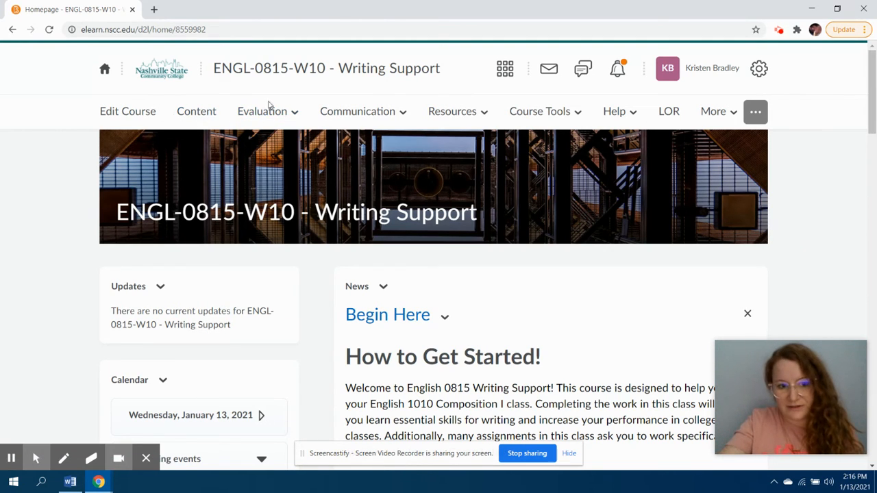
- Read the course homepage's Begin Here, Course Description and Instructor news items, and view the Evaluation options
{"action": "left_click_drag", "start_coordinate": [866, 126], "coordinate": [875, 169]}
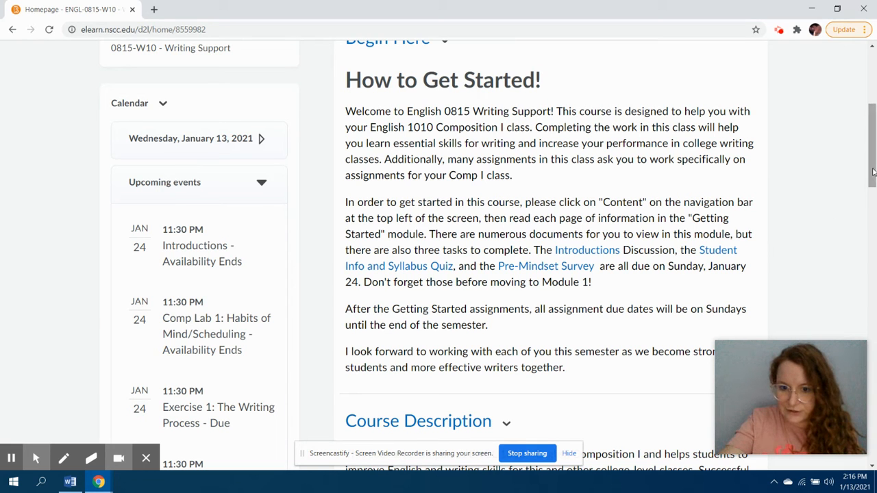
{"action": "left_click_drag", "start_coordinate": [874, 171], "coordinate": [873, 219]}
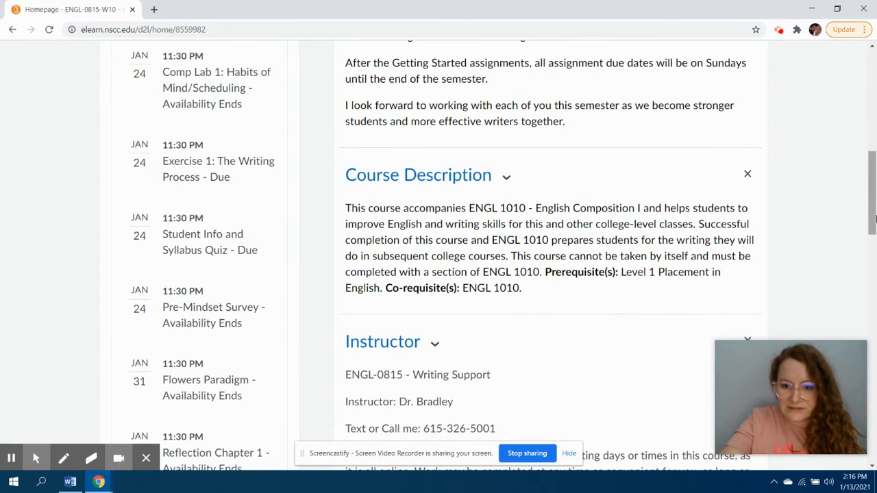
{"action": "left_click_drag", "start_coordinate": [873, 182], "coordinate": [873, 225]}
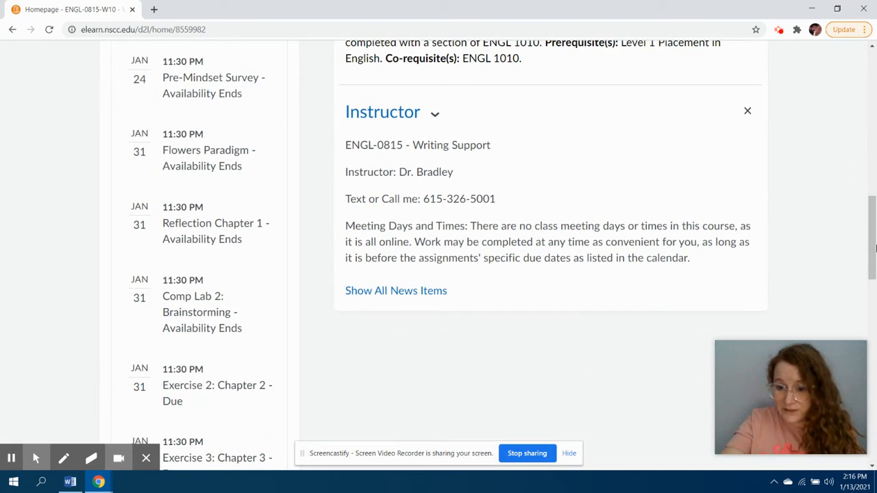
{"action": "left_click_drag", "start_coordinate": [873, 257], "coordinate": [873, 187]}
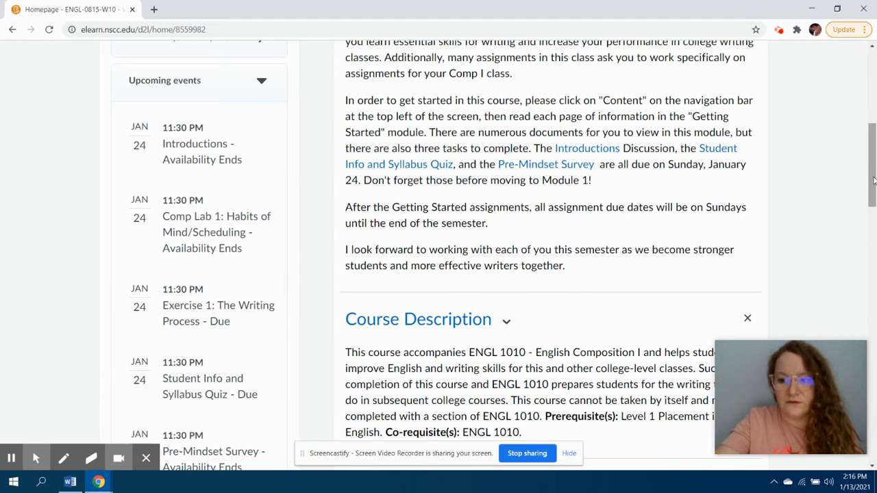
{"action": "left_click_drag", "start_coordinate": [874, 178], "coordinate": [873, 76]}
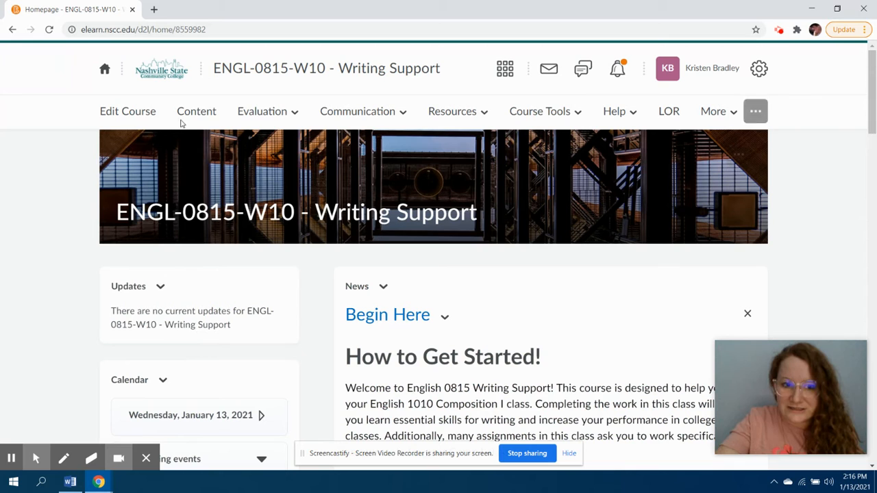
{"action": "left_click", "coordinate": [281, 118]}
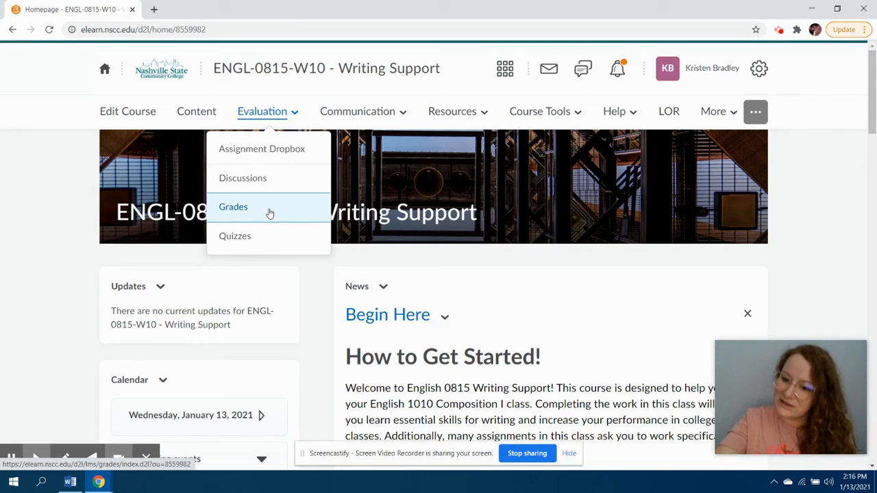
- Open the course content and review the Getting Started module from its introduction pages to Assignments and Tasks
{"action": "left_click", "coordinate": [200, 120]}
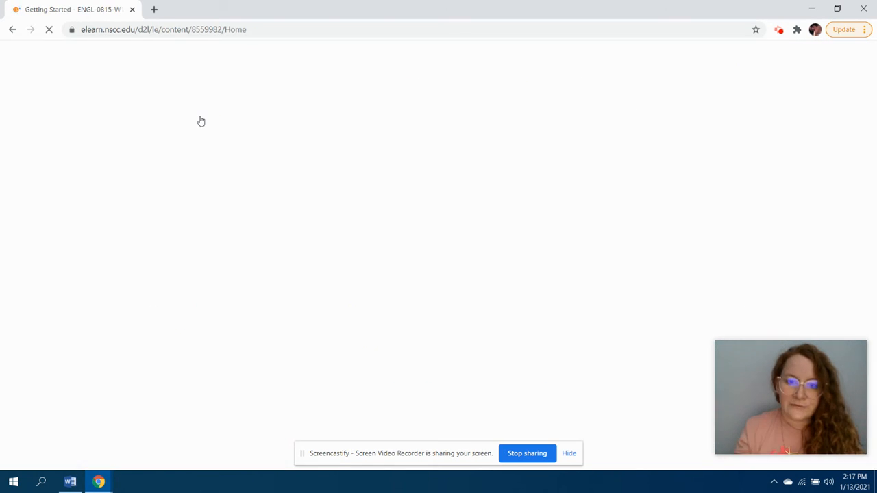
{"action": "left_click_drag", "start_coordinate": [869, 69], "coordinate": [874, 195]}
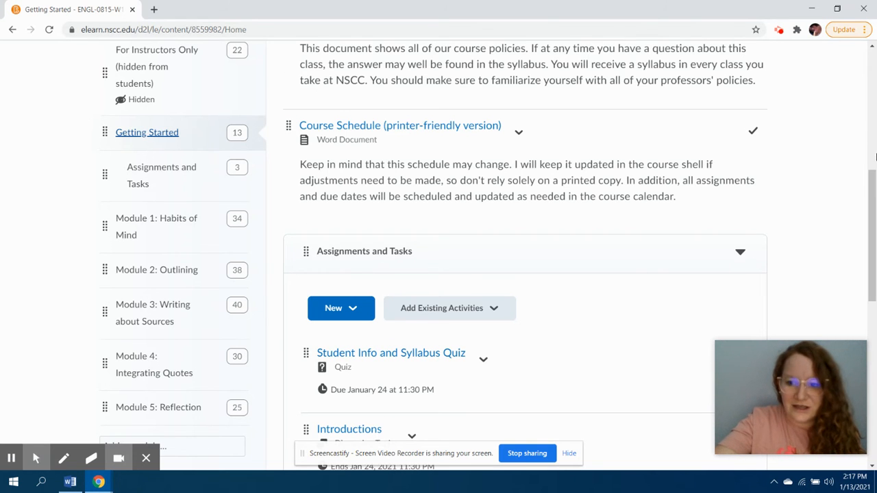
{"action": "scroll", "coordinate": [869, 165], "scroll_direction": "up", "scroll_amount": 5}
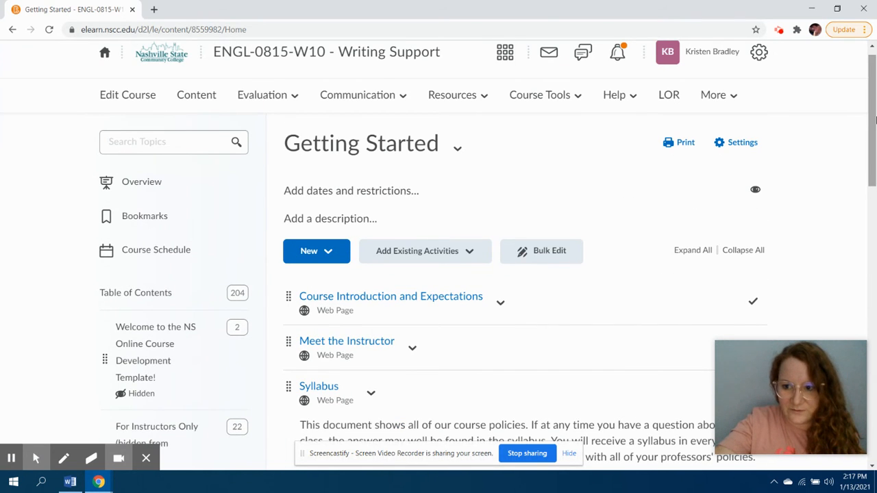
{"action": "scroll", "coordinate": [863, 160], "scroll_direction": "down", "scroll_amount": 1}
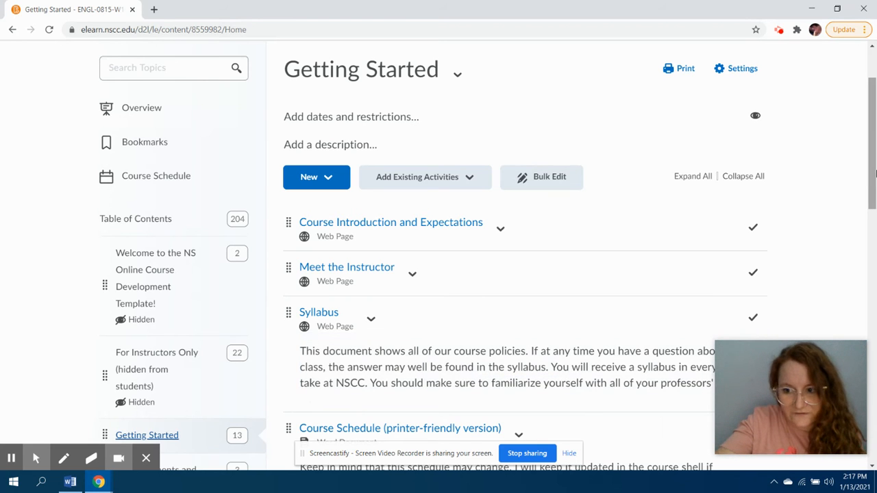
{"action": "left_click_drag", "start_coordinate": [870, 168], "coordinate": [873, 197]}
{"action": "left_click_drag", "start_coordinate": [875, 212], "coordinate": [875, 244]}
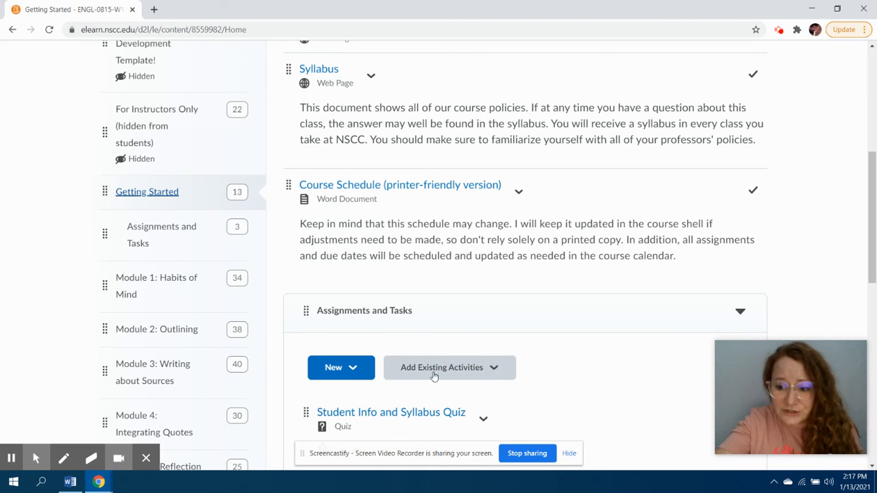
- View the weekly structure of Module 1: Habits of Mind and Module 2: Outlining, and return to Module 1
{"action": "left_click", "coordinate": [149, 281]}
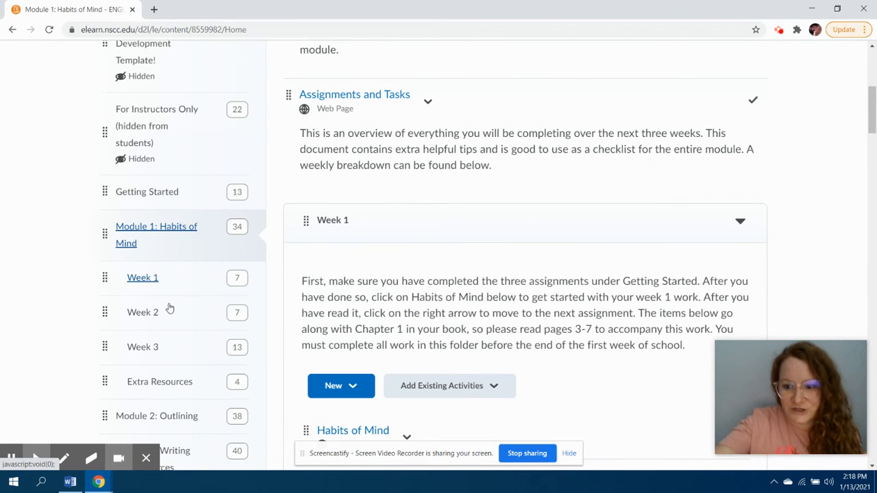
{"action": "left_click", "coordinate": [172, 418]}
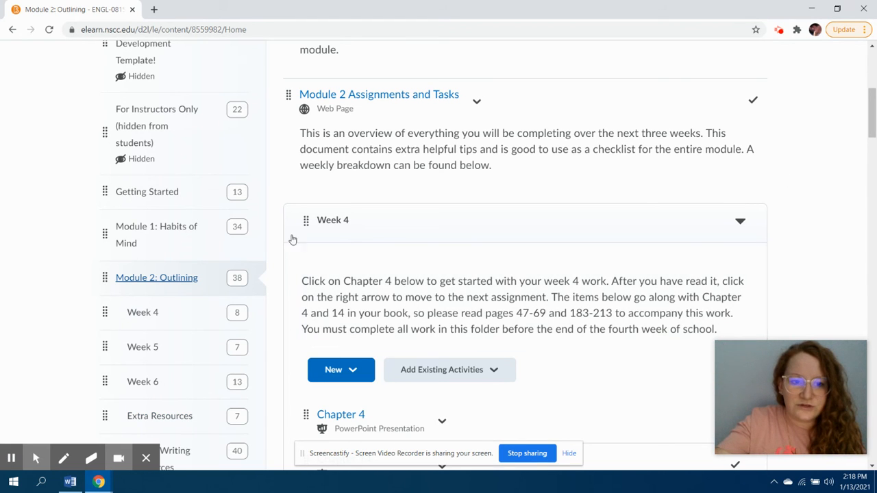
{"action": "left_click", "coordinate": [164, 237]}
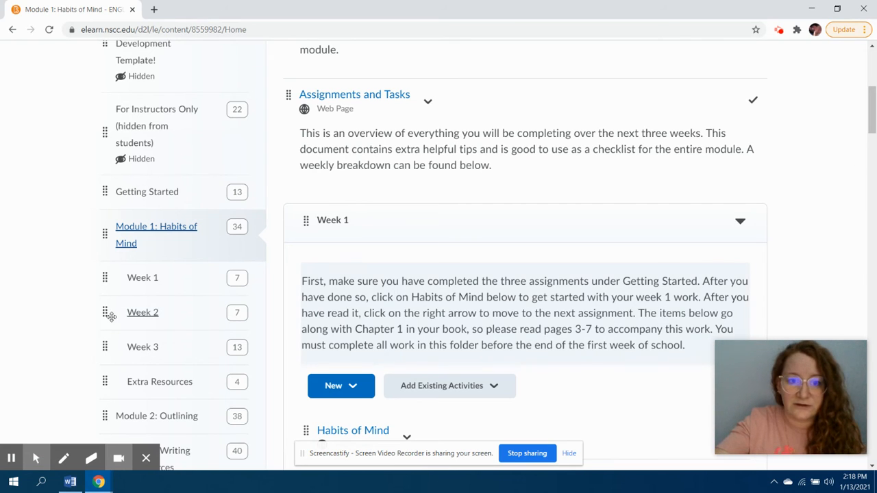
- Examine Module 1's introduction, Assignments and Tasks overview, and the Week 1 instructions and items
{"action": "left_click", "coordinate": [872, 131]}
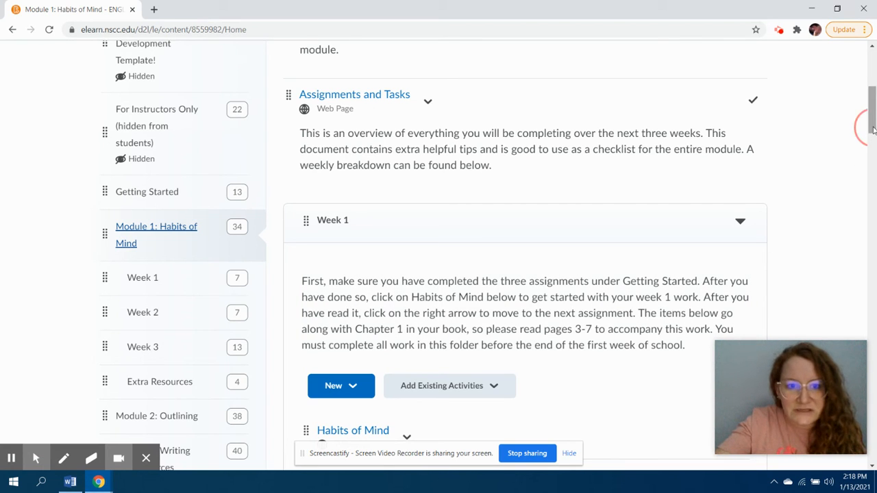
{"action": "right_click", "coordinate": [876, 101]}
{"action": "right_click", "coordinate": [876, 101]}
{"action": "left_click_drag", "start_coordinate": [875, 100], "coordinate": [874, 72]}
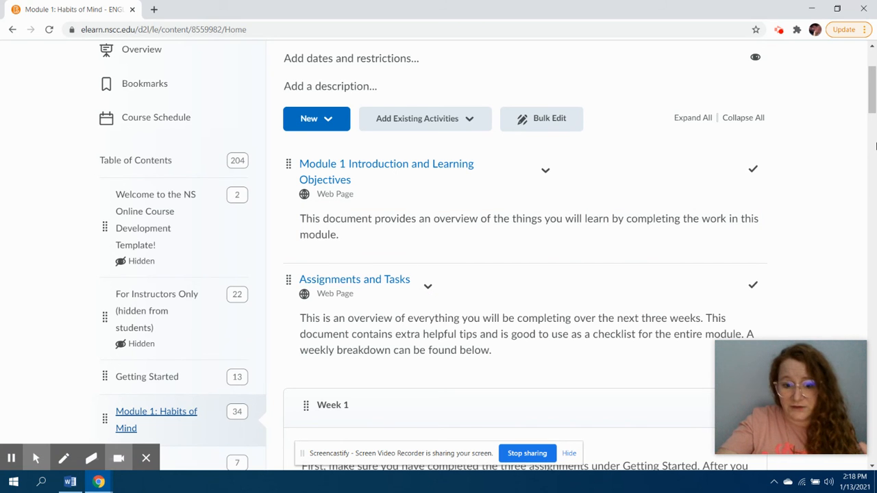
{"action": "left_click", "coordinate": [873, 119]}
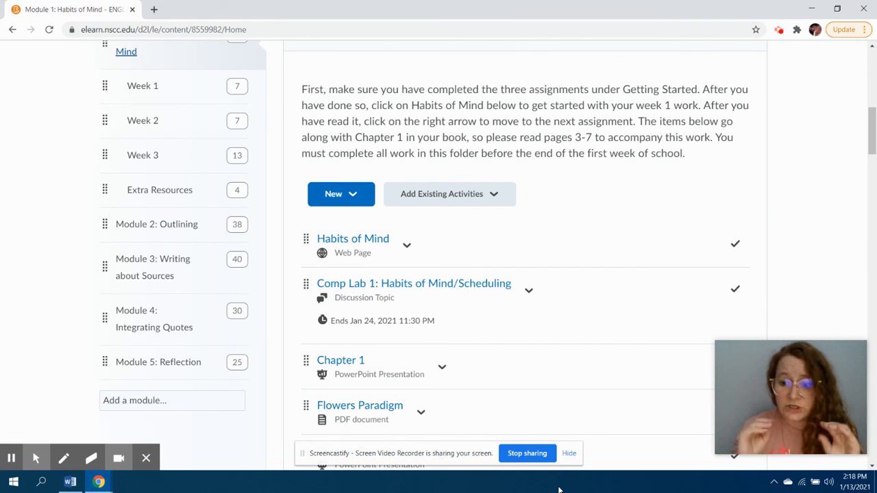
- Open the Writing Support course's Classlist from the communication tools
{"action": "left_click_drag", "start_coordinate": [872, 137], "coordinate": [874, 74]}
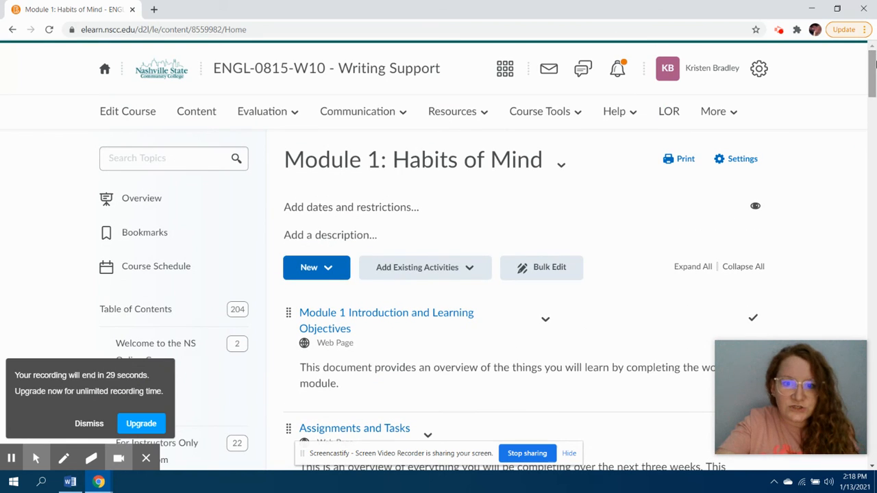
{"action": "left_click", "coordinate": [350, 121]}
{"action": "left_click", "coordinate": [338, 176]}
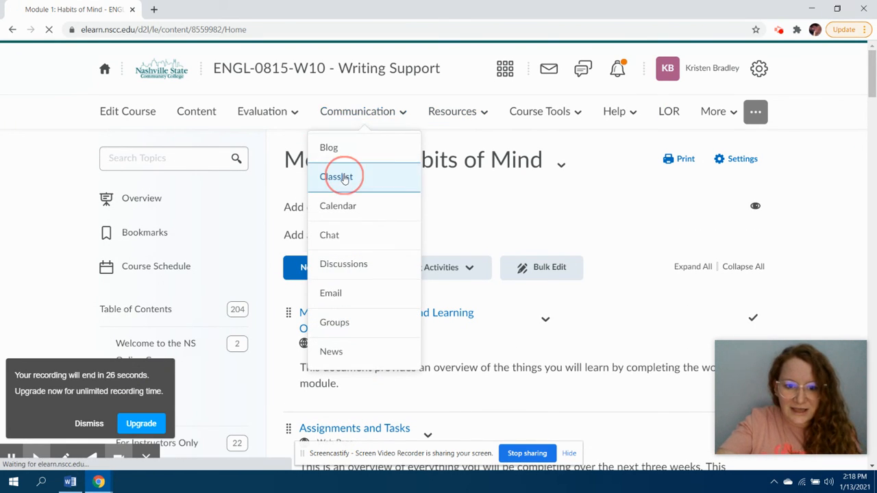